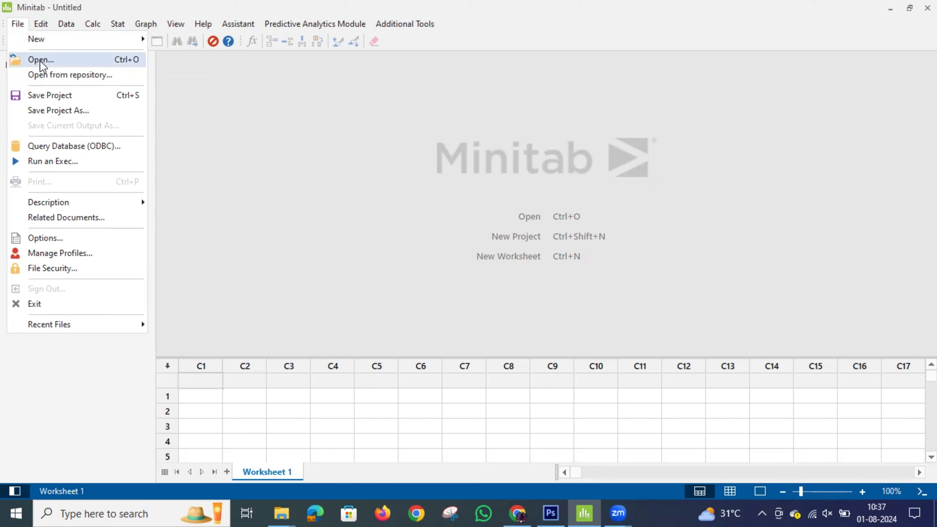
Open the project file MULTIPLE_PIE CHART.mpx from the MINITAB documents folder.
{"action": "left_click", "coordinate": [45, 59]}
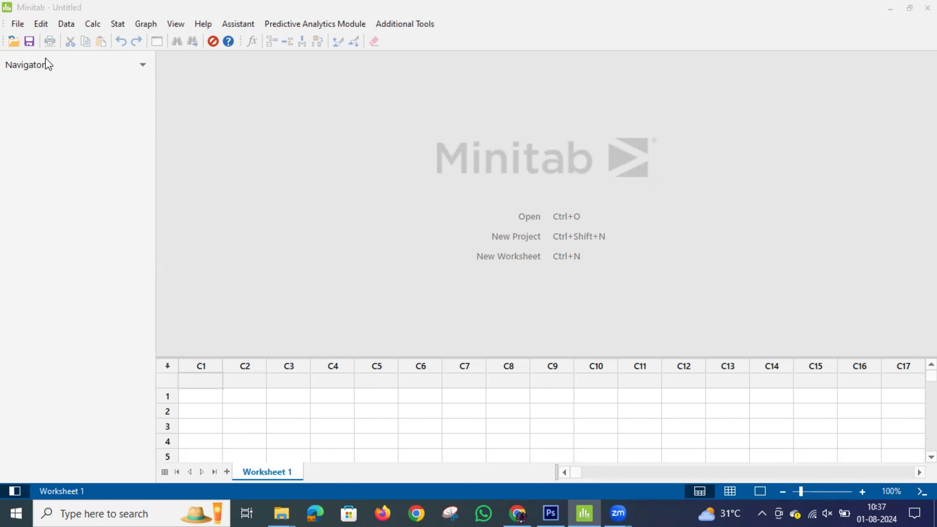
{"action": "left_click", "coordinate": [495, 169]}
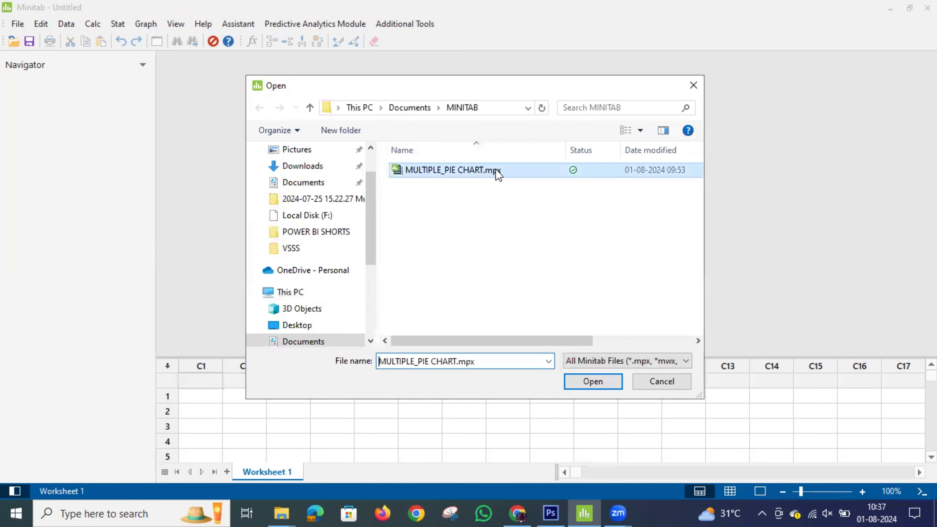
{"action": "left_click", "coordinate": [597, 380]}
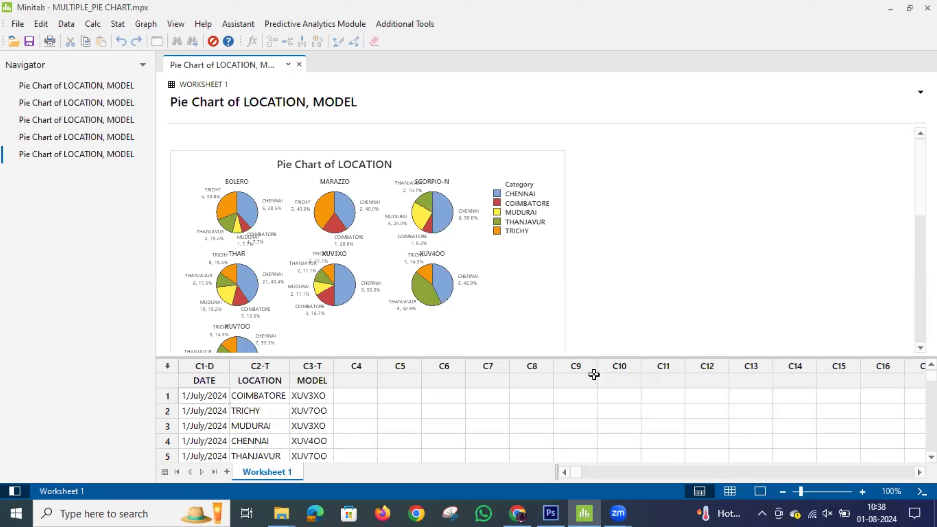
Delete the grouped pie charts of LOCATION and MODEL from the displayed output.
{"action": "left_click", "coordinate": [472, 262]}
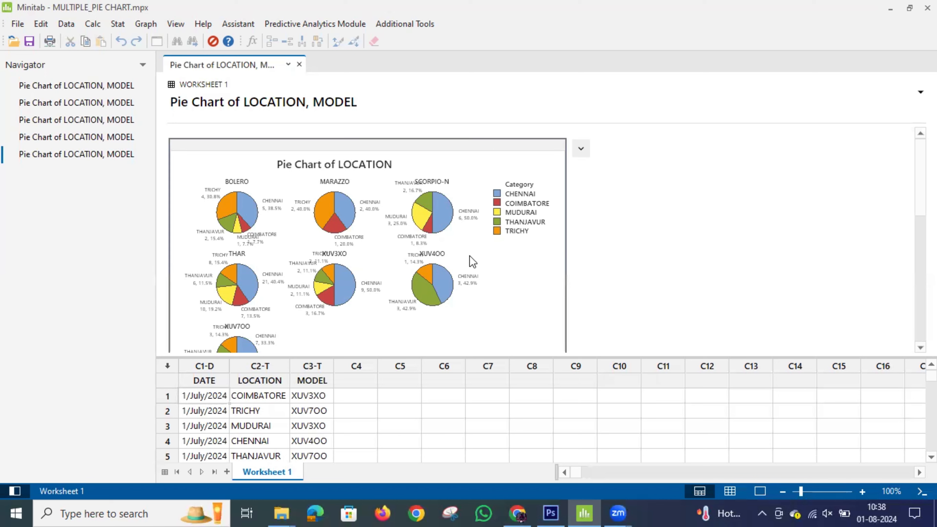
{"action": "key", "text": "Delete"}
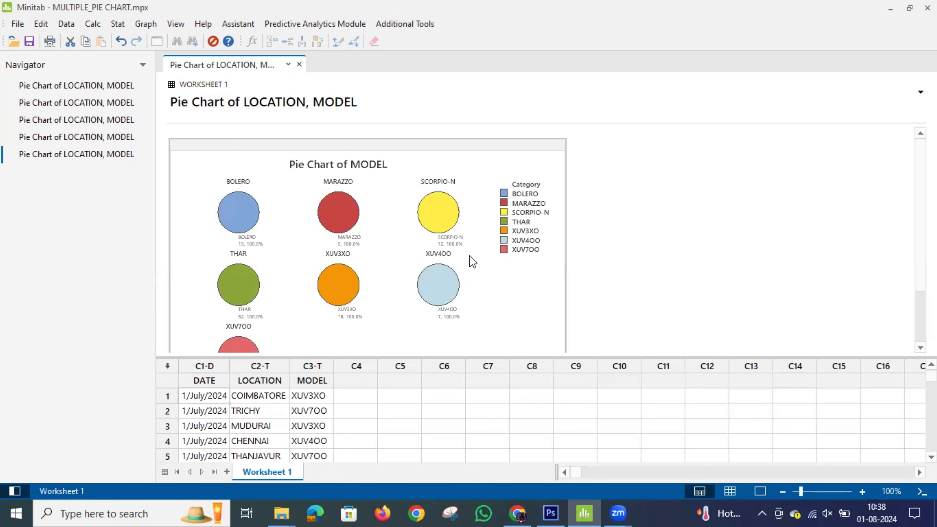
{"action": "left_click", "coordinate": [472, 262]}
{"action": "key", "text": "Delete"}
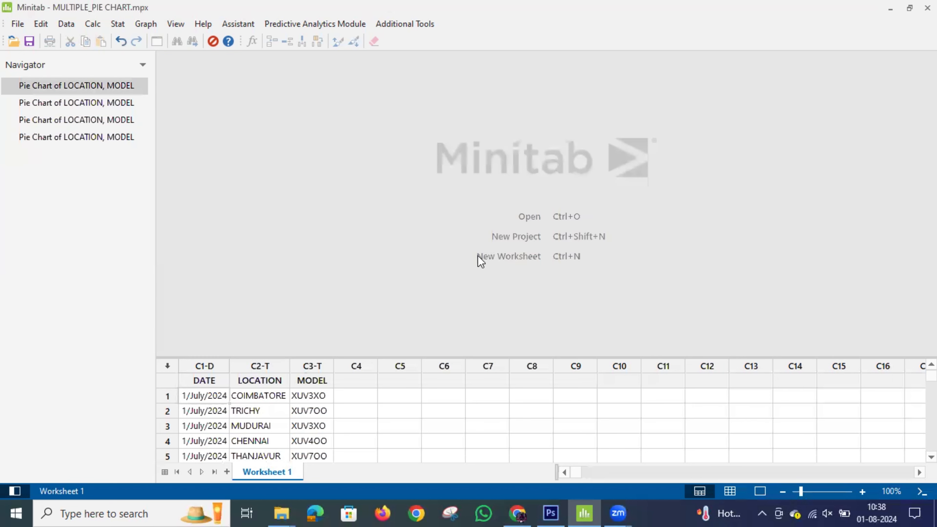
{"action": "left_click", "coordinate": [146, 23]}
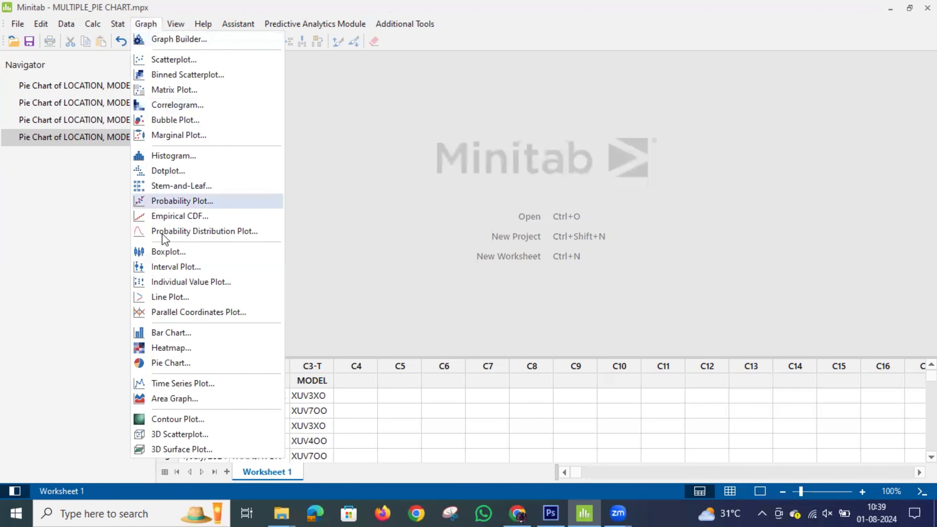
{"action": "left_click", "coordinate": [193, 364]}
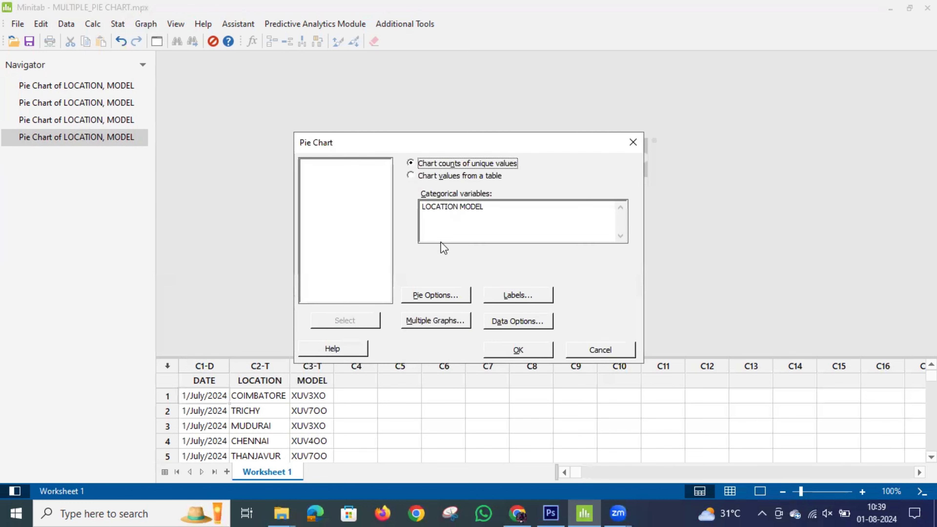
{"action": "key", "text": "BackSpace"}
{"action": "key", "text": "BackSpace"}
{"action": "key", "text": "BackSpace"}
{"action": "key", "text": "BackSpace"}
{"action": "key", "text": "BackSpace"}
{"action": "key", "text": "BackSpace"}
{"action": "key", "text": "BackSpace"}
{"action": "key", "text": "BackSpace"}
{"action": "key", "text": "BackSpace"}
{"action": "key", "text": "BackSpace"}
{"action": "key", "text": "BackSpace"}
{"action": "key", "text": "BackSpace"}
{"action": "key", "text": "BackSpace"}
{"action": "key", "text": "BackSpace"}
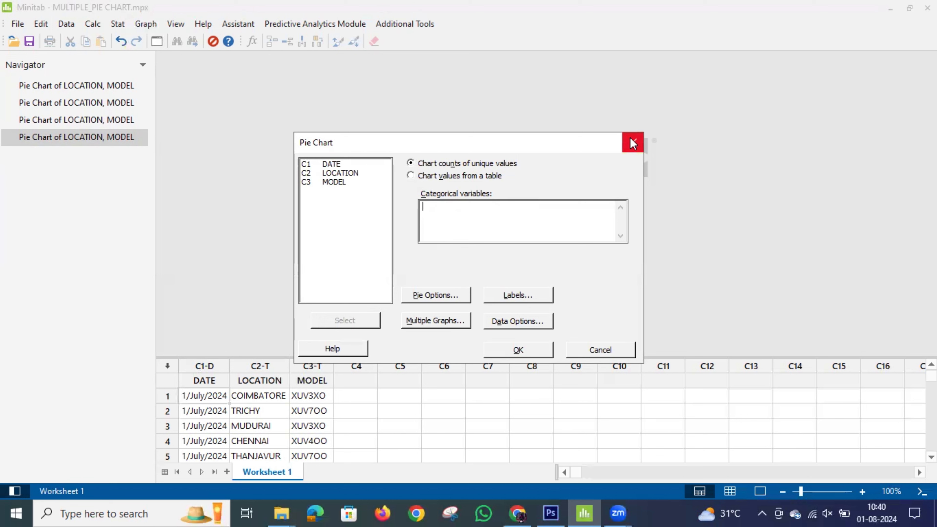
{"action": "left_click", "coordinate": [527, 348]}
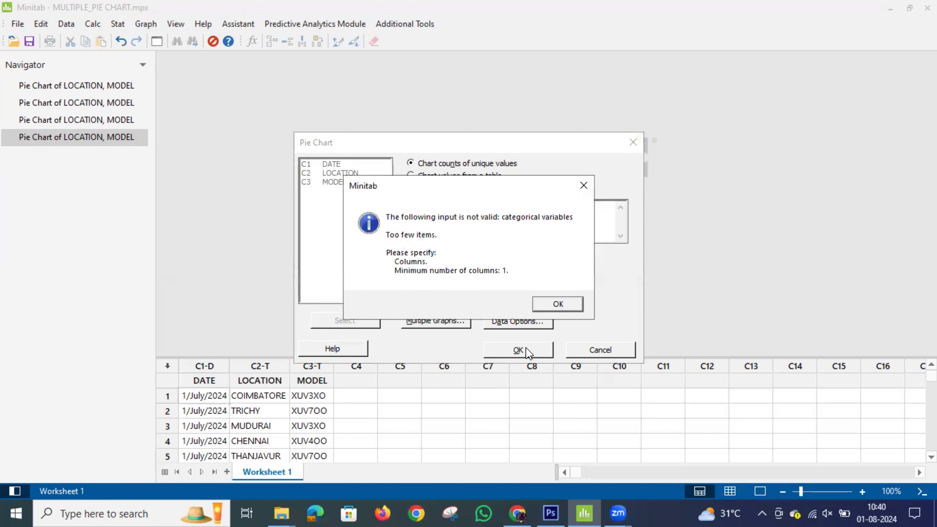
{"action": "left_click", "coordinate": [557, 307]}
{"action": "left_click", "coordinate": [350, 182]}
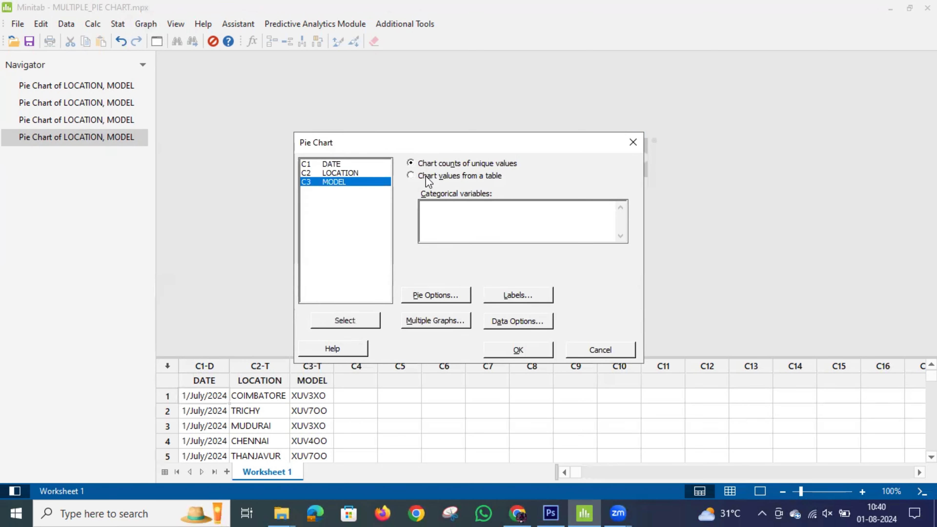
{"action": "left_click", "coordinate": [632, 143]}
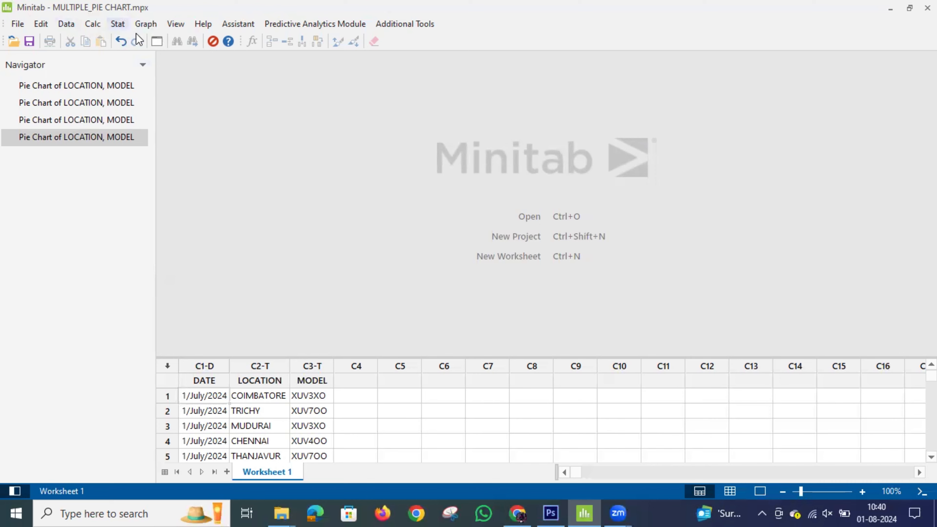
Start a pie chart of unique value counts, clearing the categorical variables and re-entering LOCATION and MODEL.
{"action": "left_click", "coordinate": [153, 25]}
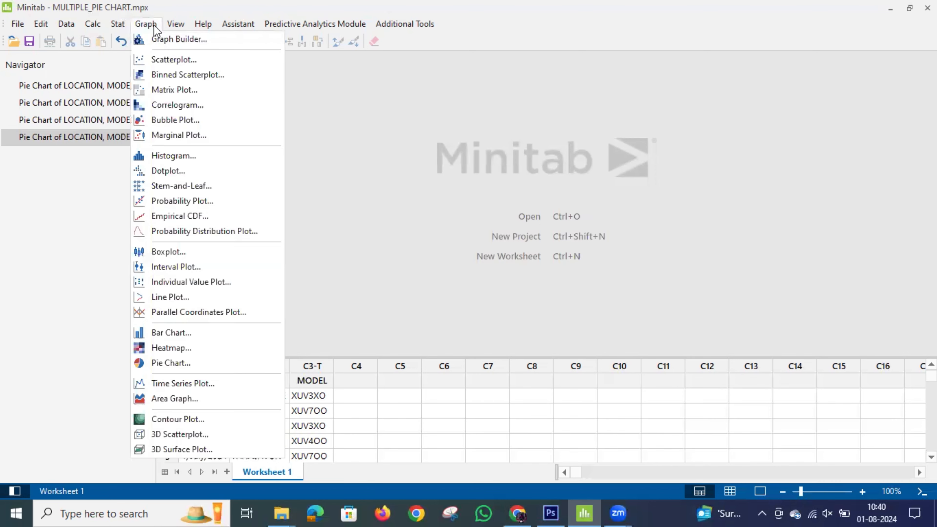
{"action": "left_click", "coordinate": [185, 364]}
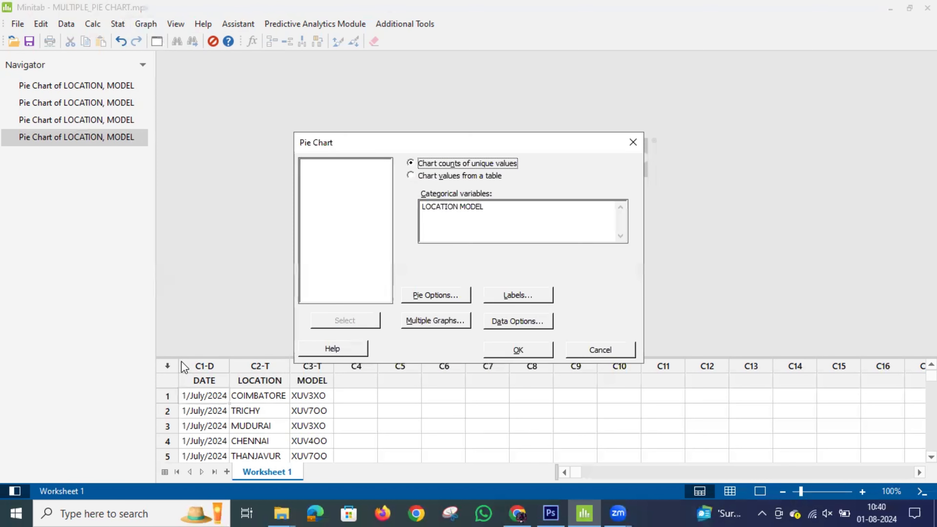
{"action": "left_click", "coordinate": [496, 205]}
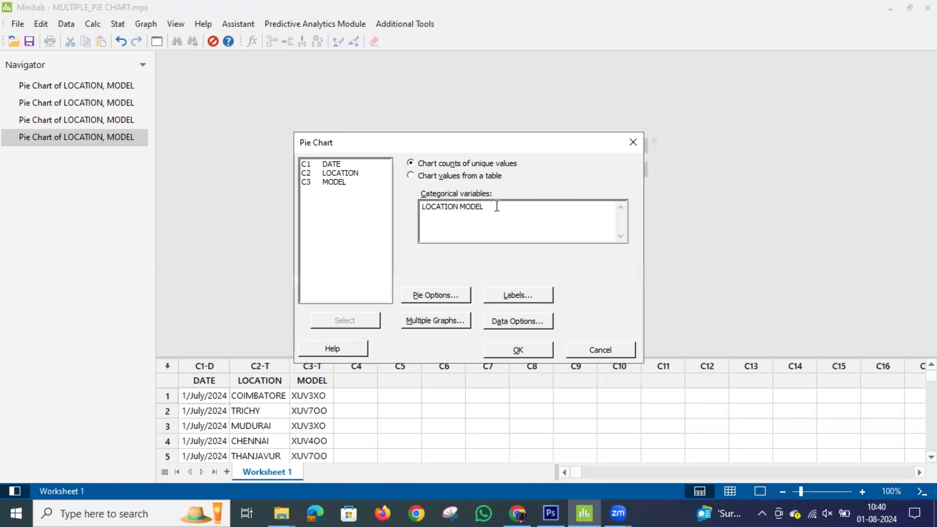
{"action": "key", "text": "BackSpace"}
{"action": "key", "text": "BackSpace"}
{"action": "key", "text": "BackSpace"}
{"action": "key", "text": "BackSpace"}
{"action": "key", "text": "BackSpace"}
{"action": "key", "text": "BackSpace"}
{"action": "key", "text": "BackSpace"}
{"action": "key", "text": "BackSpace"}
{"action": "key", "text": "BackSpace"}
{"action": "key", "text": "BackSpace"}
{"action": "key", "text": "BackSpace"}
{"action": "key", "text": "BackSpace"}
{"action": "key", "text": "BackSpace"}
{"action": "left_click", "coordinate": [354, 173]}
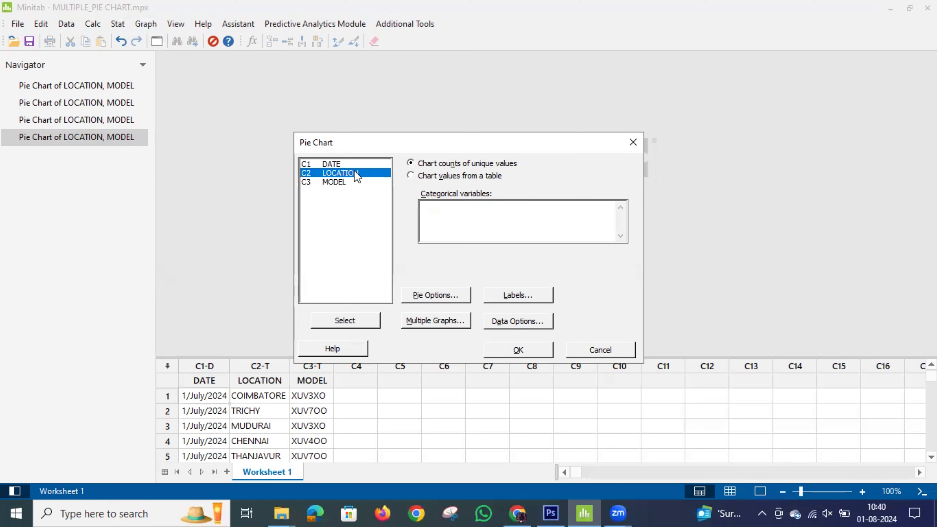
{"action": "left_click", "coordinate": [345, 319]}
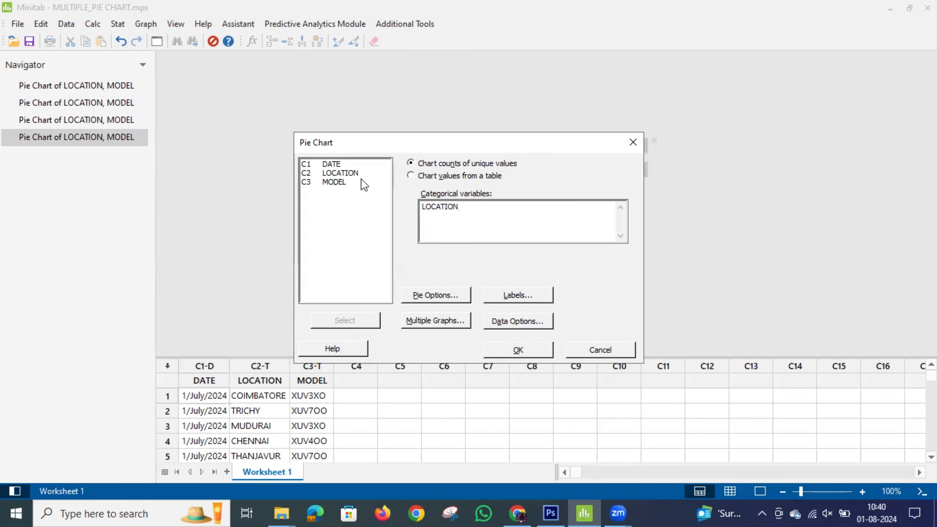
{"action": "left_click", "coordinate": [351, 183]}
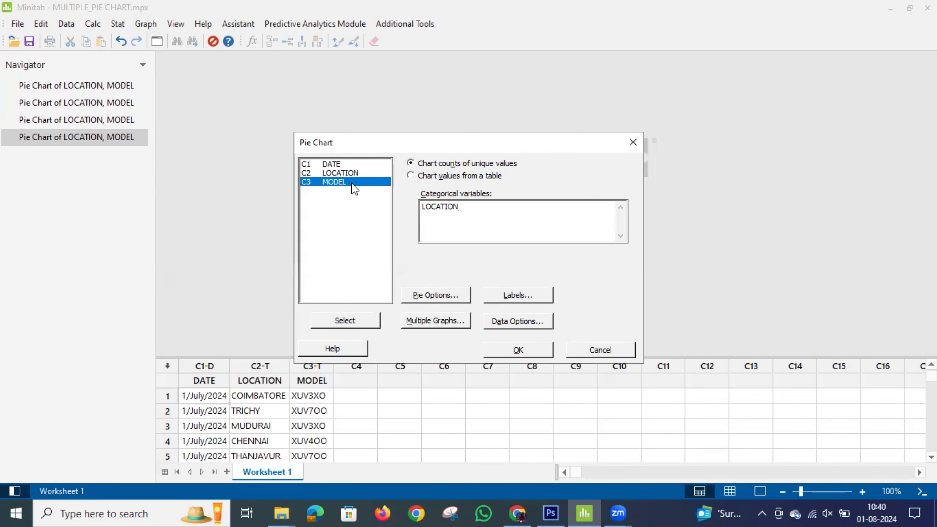
{"action": "left_click", "coordinate": [345, 319]}
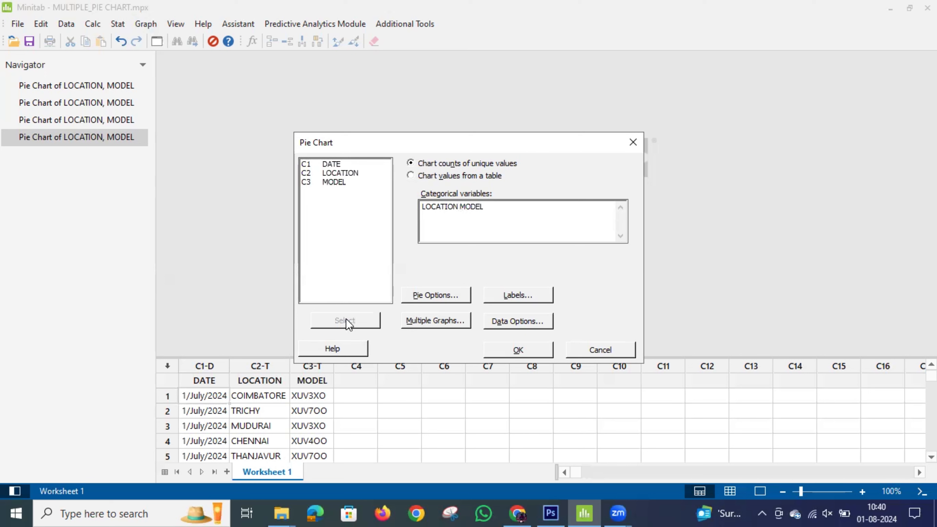
Label the pie slices with category name, frequency and percent, and generate the charts.
{"action": "left_click", "coordinate": [507, 295]}
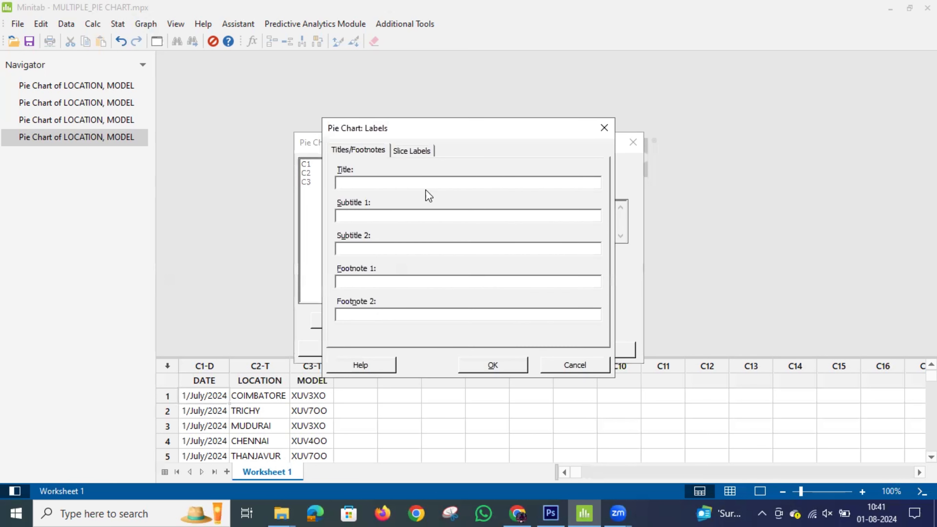
{"action": "left_click", "coordinate": [411, 150]}
{"action": "left_click", "coordinate": [374, 183]}
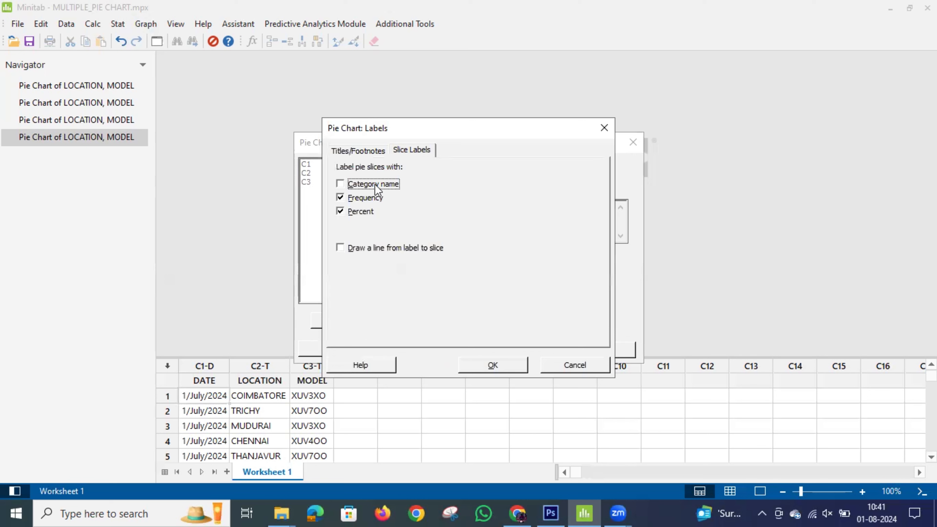
{"action": "left_click", "coordinate": [354, 200]}
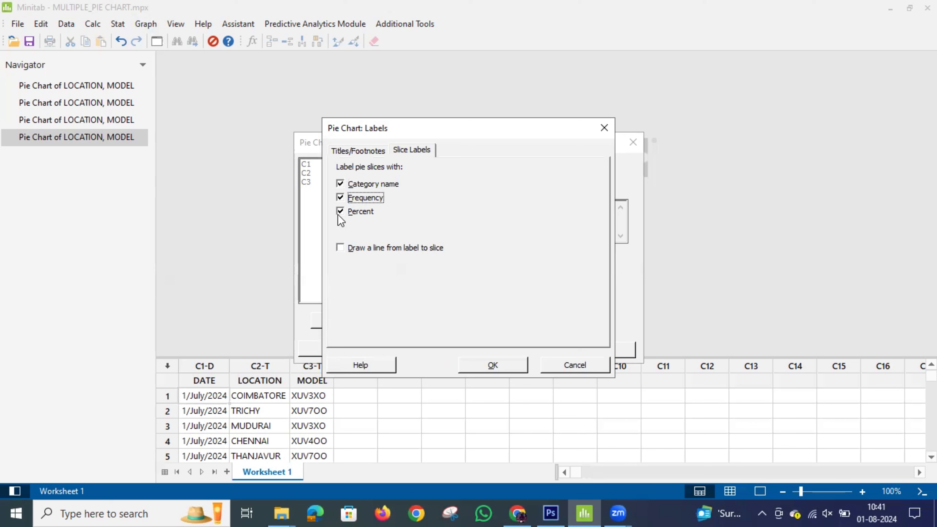
{"action": "left_click", "coordinate": [492, 365]}
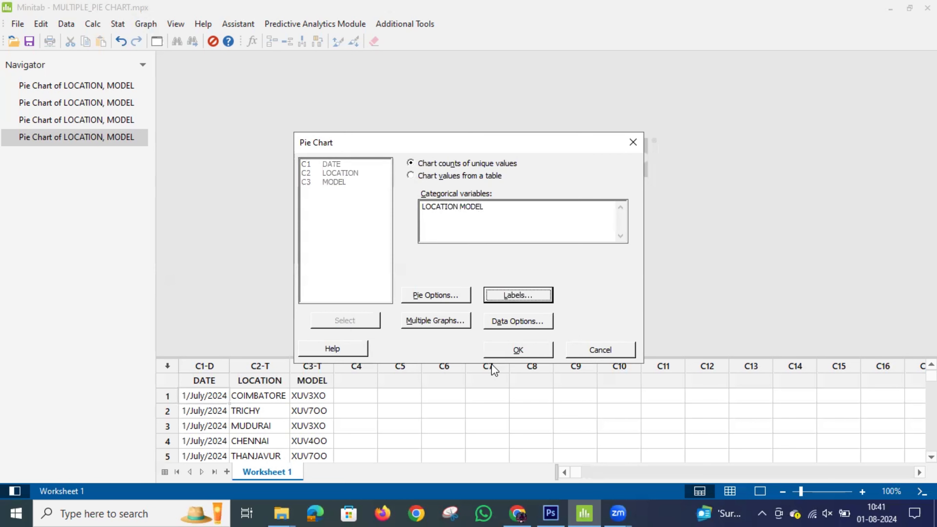
{"action": "key", "text": "Tab"}
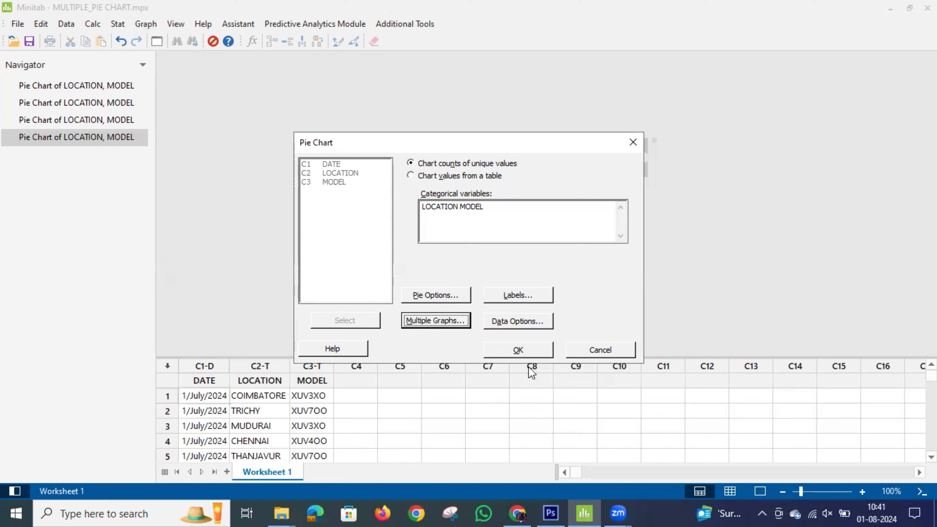
{"action": "left_click", "coordinate": [523, 347]}
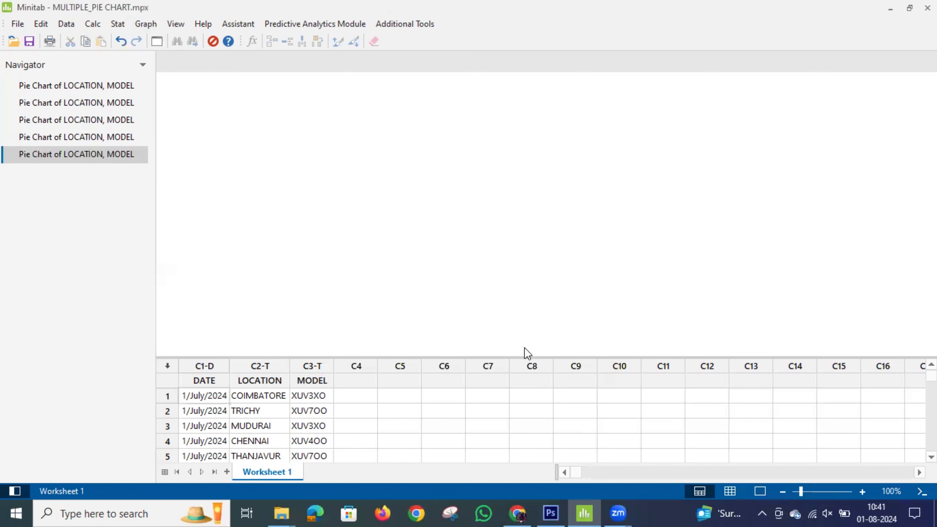
Examine the LOCATION pie chart's slices and labels enlarged in the graph editor, and return to the output.
{"action": "double_click", "coordinate": [444, 209]}
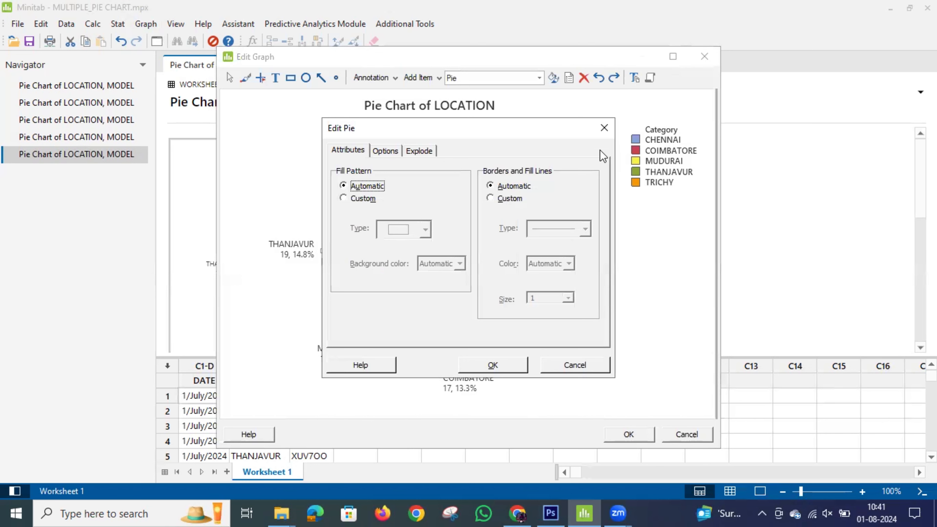
{"action": "left_click", "coordinate": [604, 128]}
{"action": "left_click", "coordinate": [672, 57]}
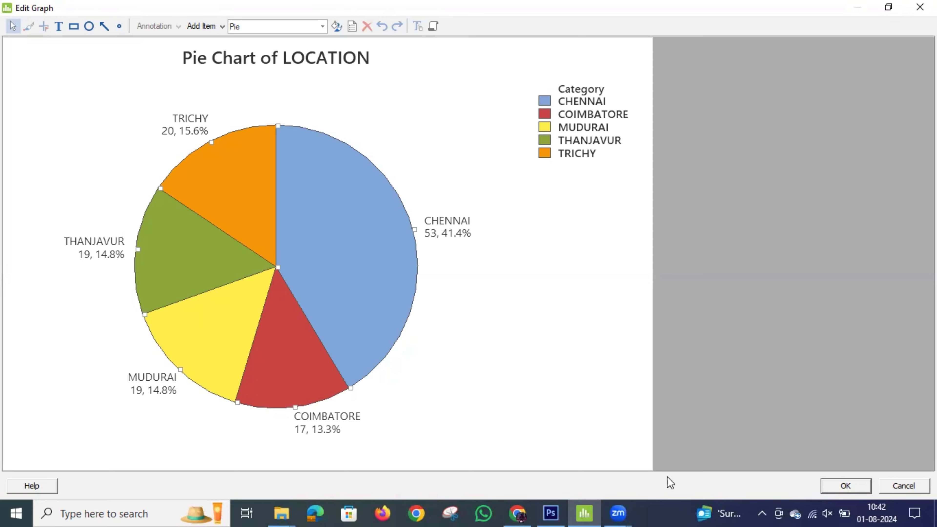
{"action": "left_click", "coordinate": [846, 486]}
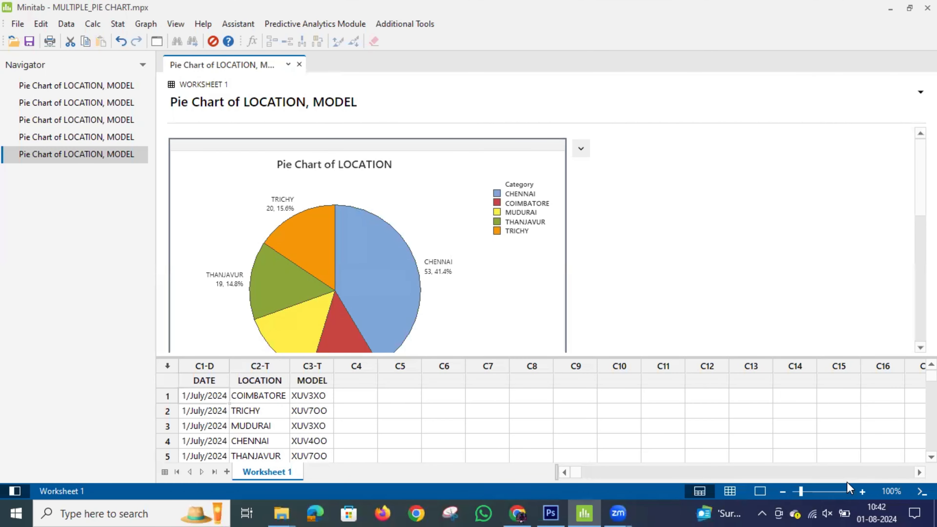
Reopen the pie chart setup and set MODEL as the by variable with groups on the same graph.
{"action": "left_click", "coordinate": [157, 42]}
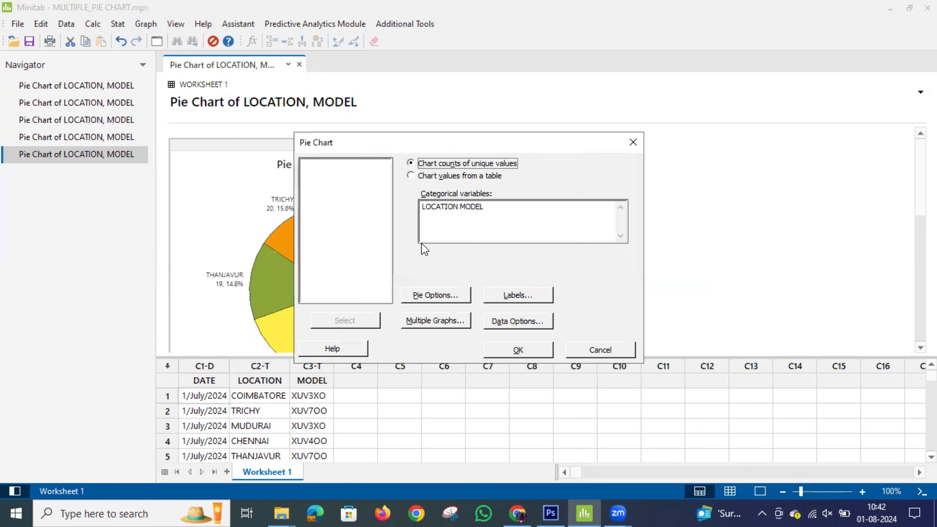
{"action": "left_click", "coordinate": [436, 320]}
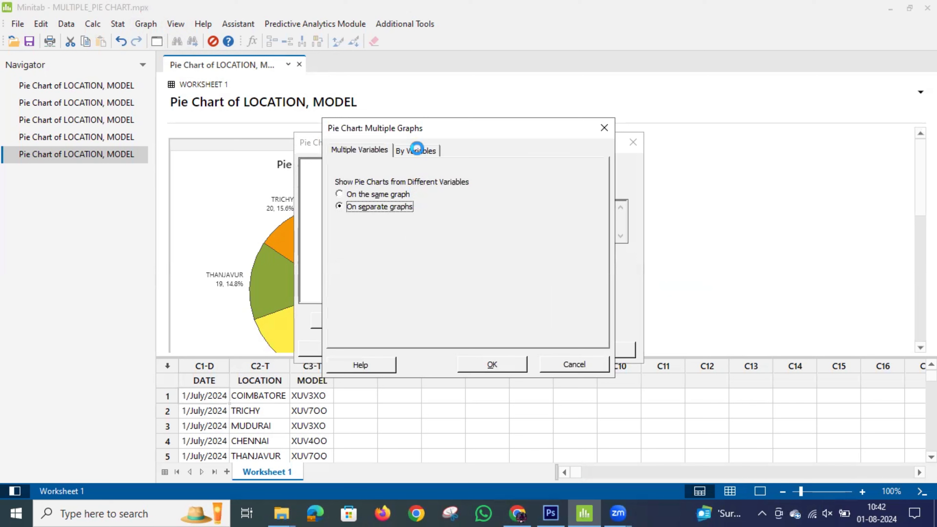
{"action": "left_click", "coordinate": [417, 148]}
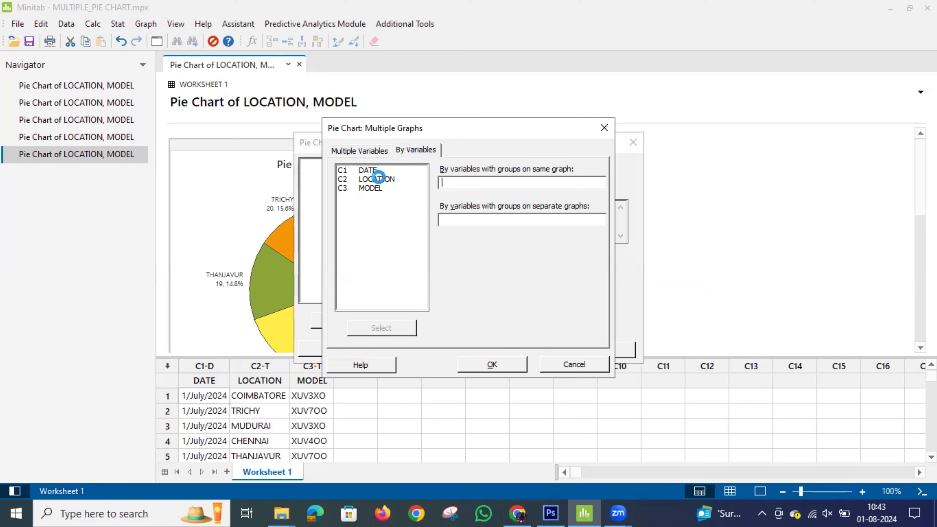
{"action": "left_click", "coordinate": [370, 187]}
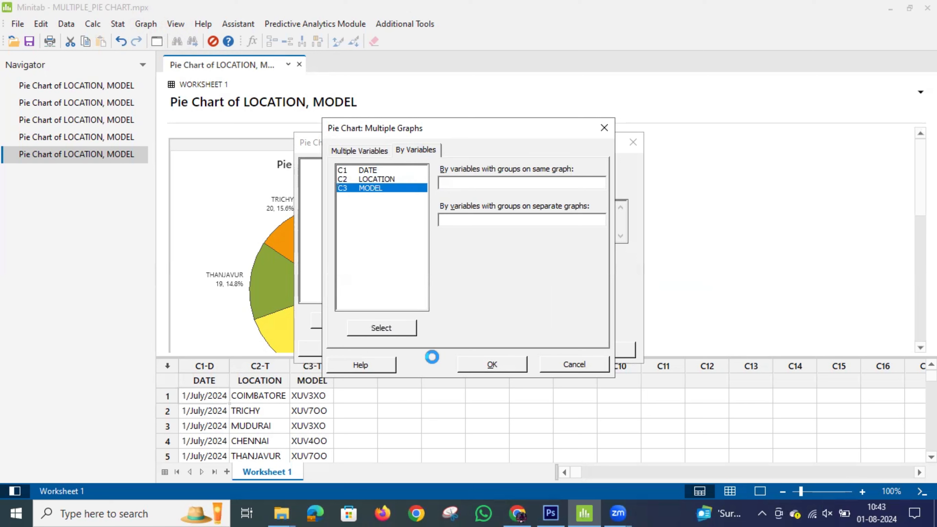
{"action": "left_click", "coordinate": [372, 323]}
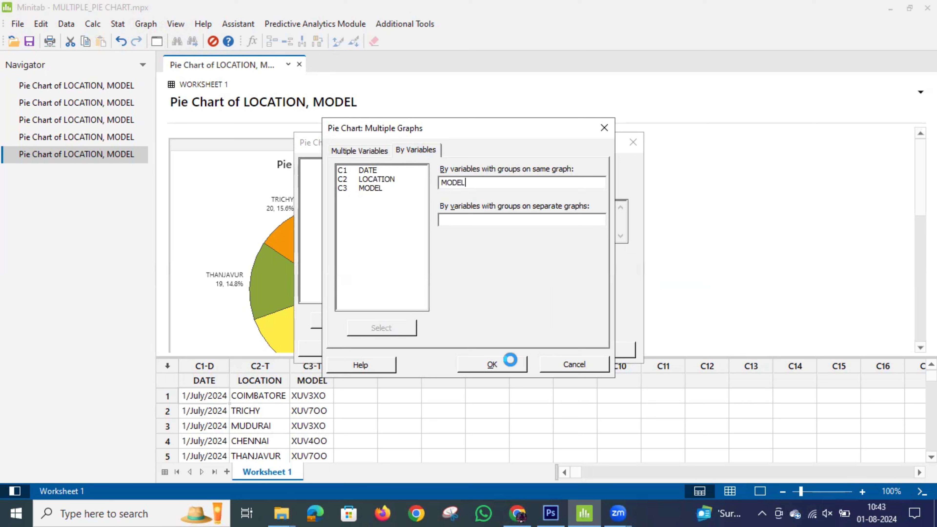
{"action": "left_click", "coordinate": [499, 359]}
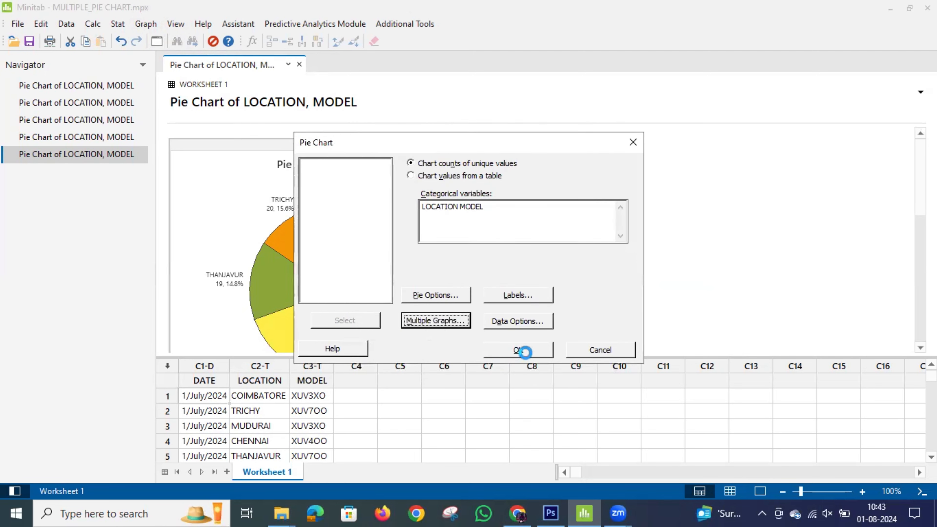